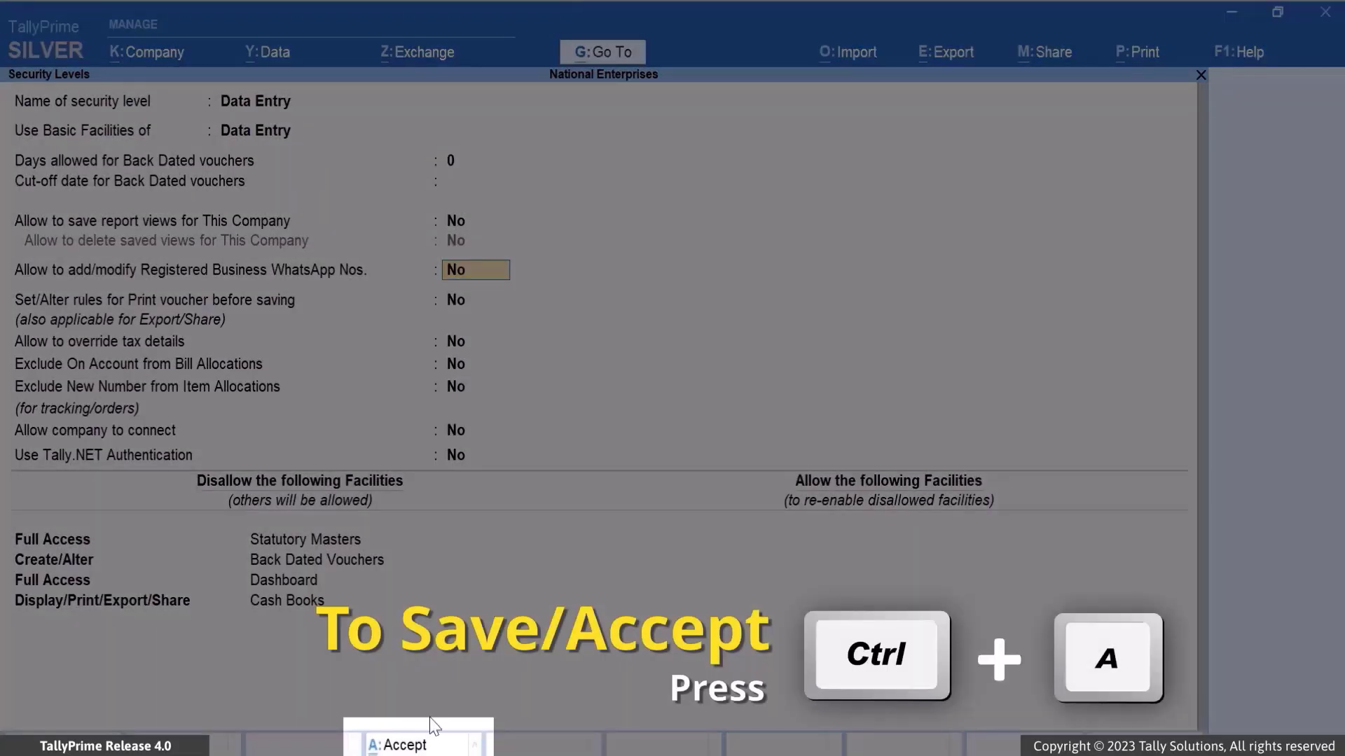
Save the Data Entry security level, and reopen it to enable the Set/Alter rules for Print voucher before saving option
click(431, 744)
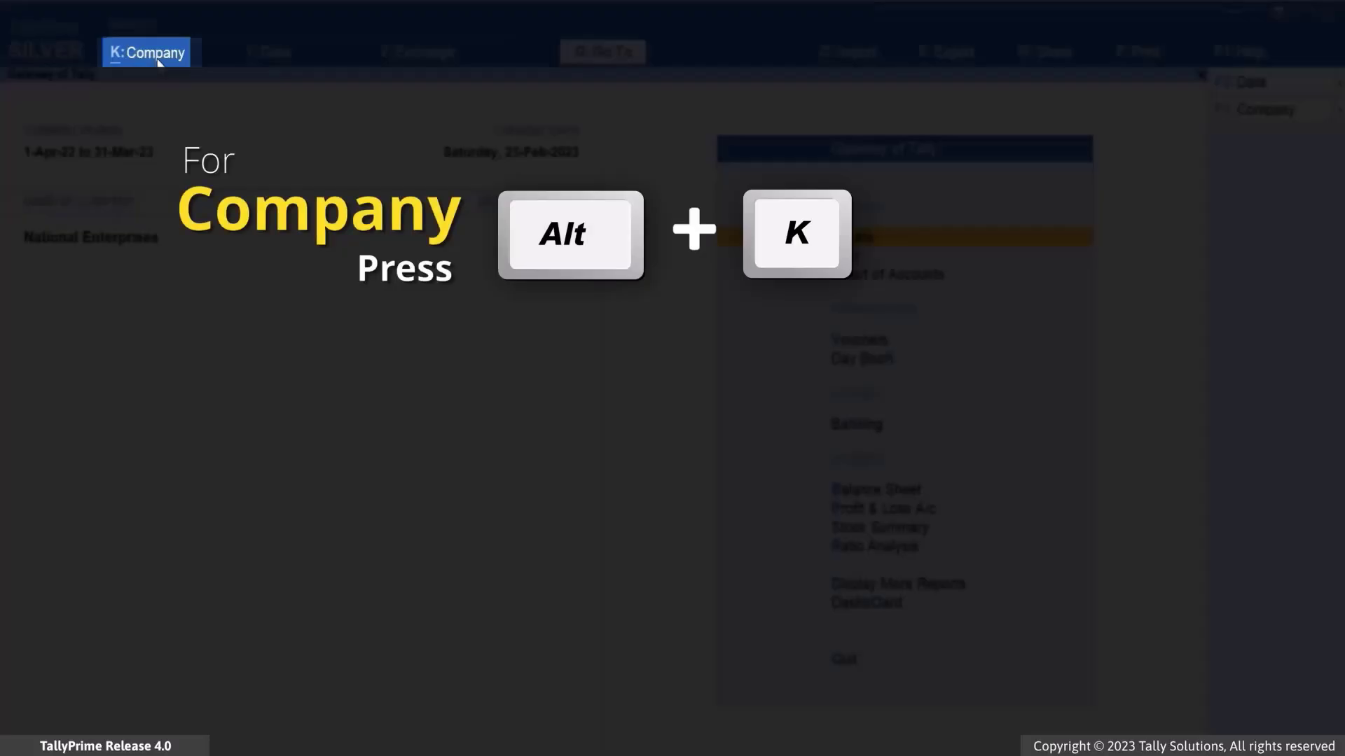
click(159, 62)
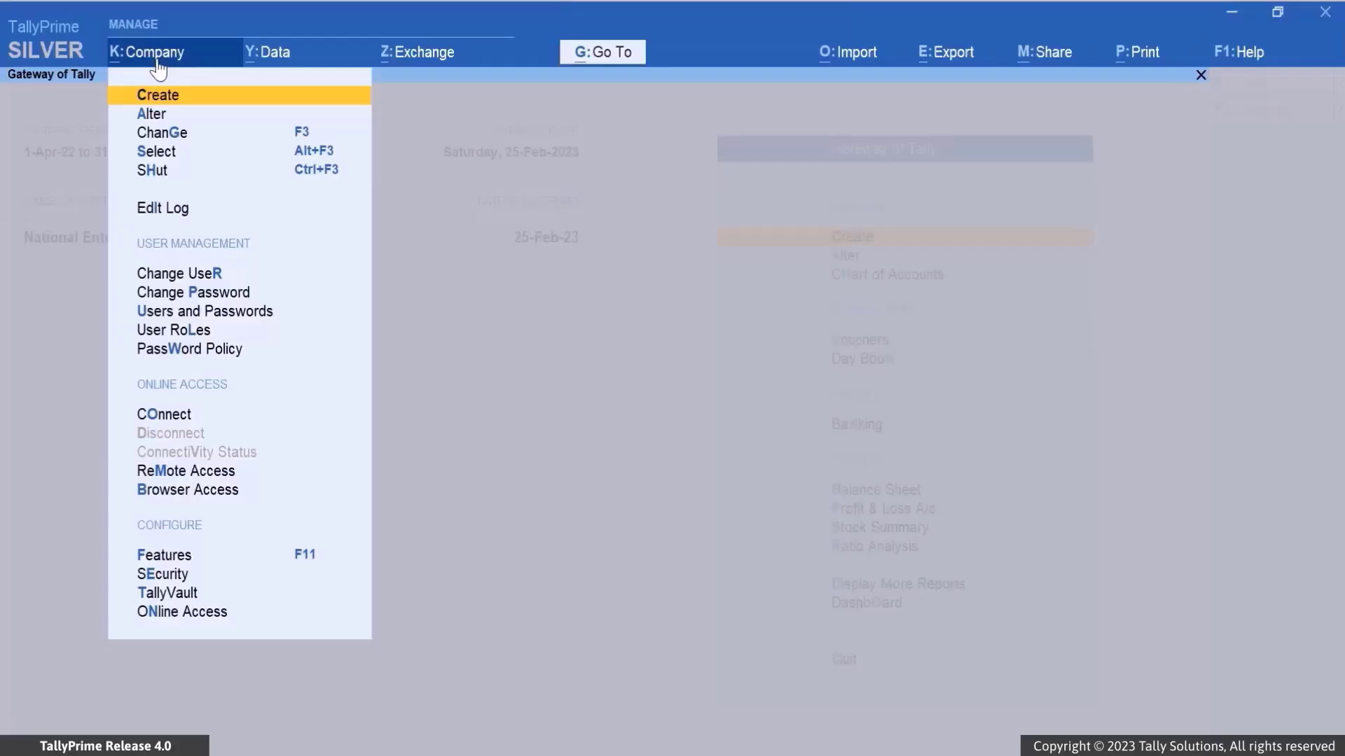
click(195, 331)
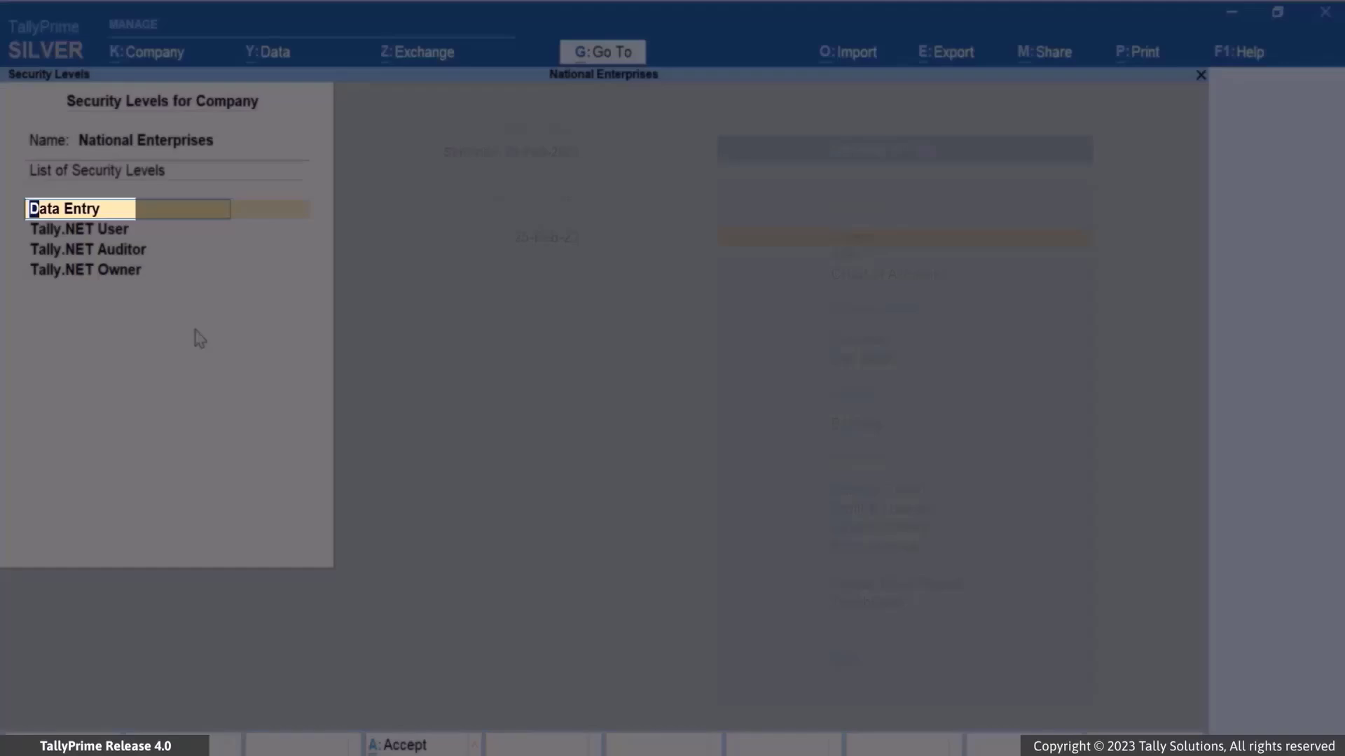
key(Return)
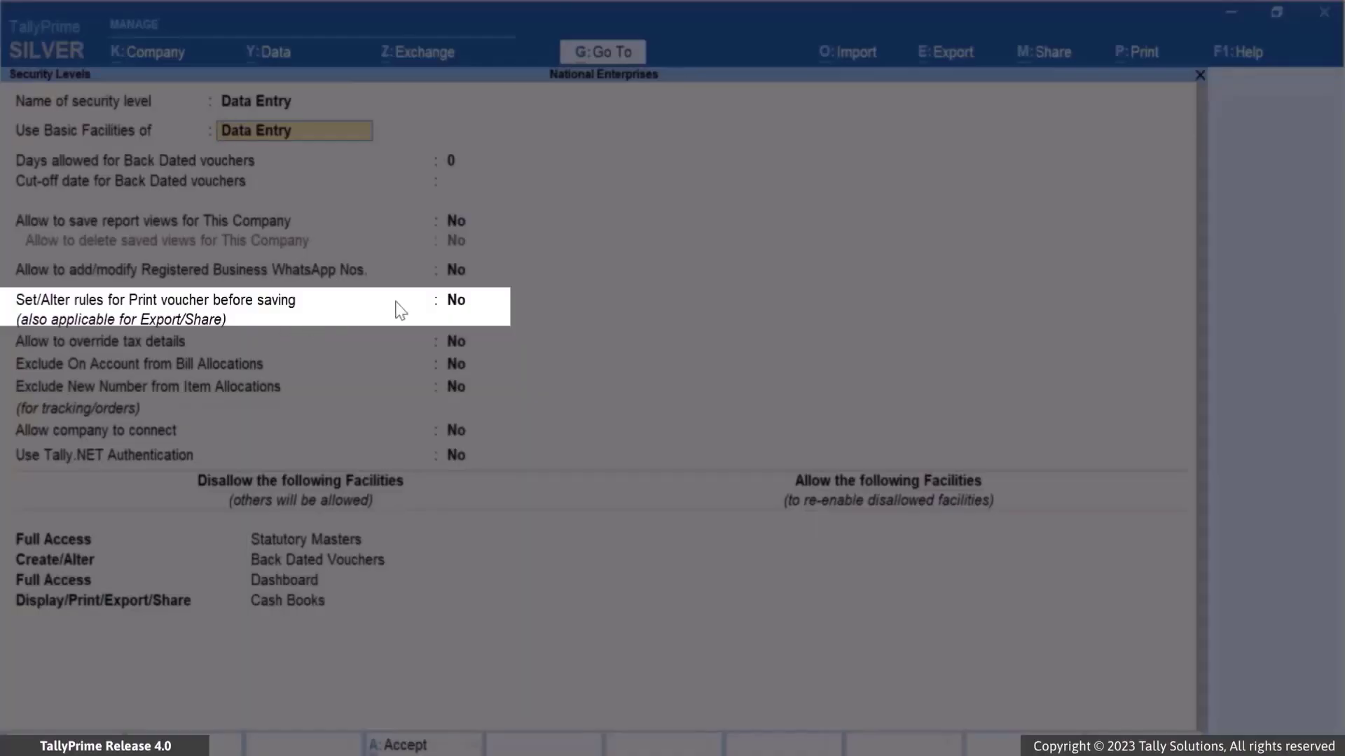
click(458, 302)
key(Return)
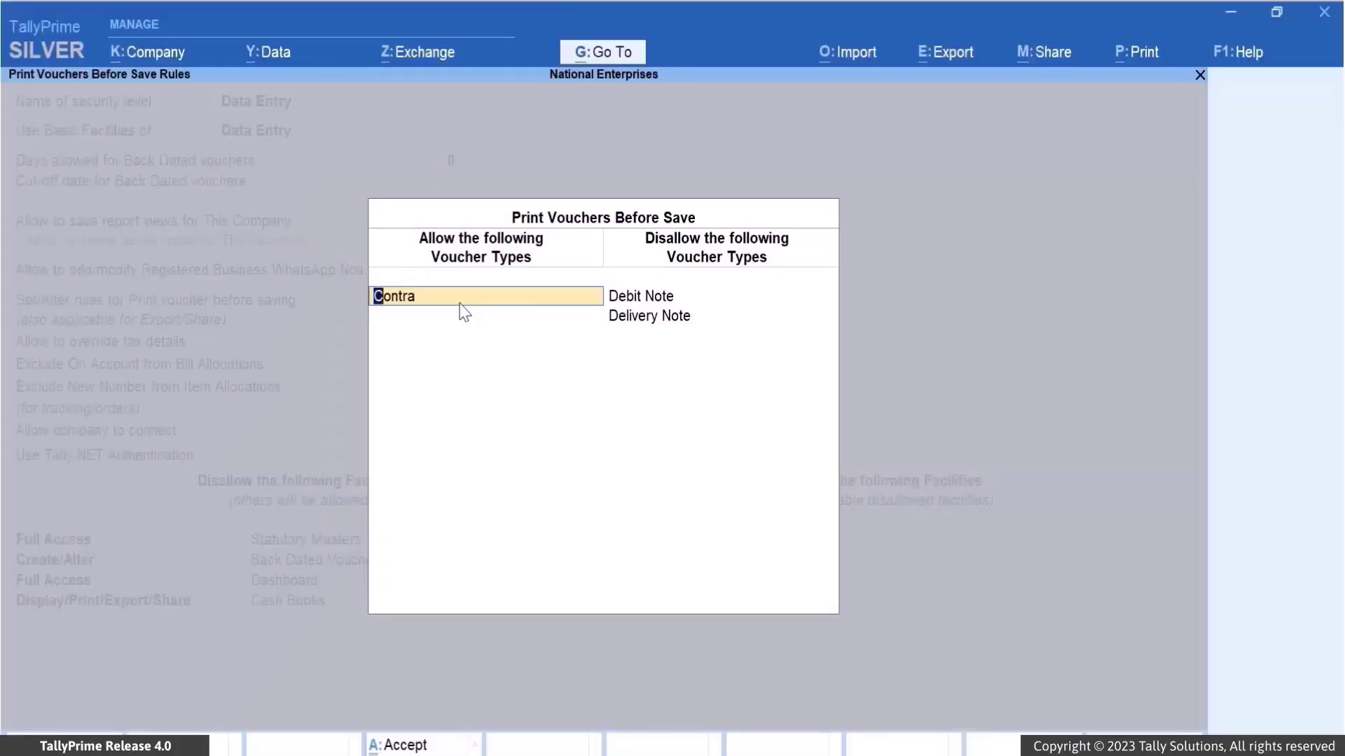
Allow printing before save for Credit Note and Payment vouchers, disallow it for Payroll and Delivery Note, and accept the rules
key(BackSpace)
click(985, 245)
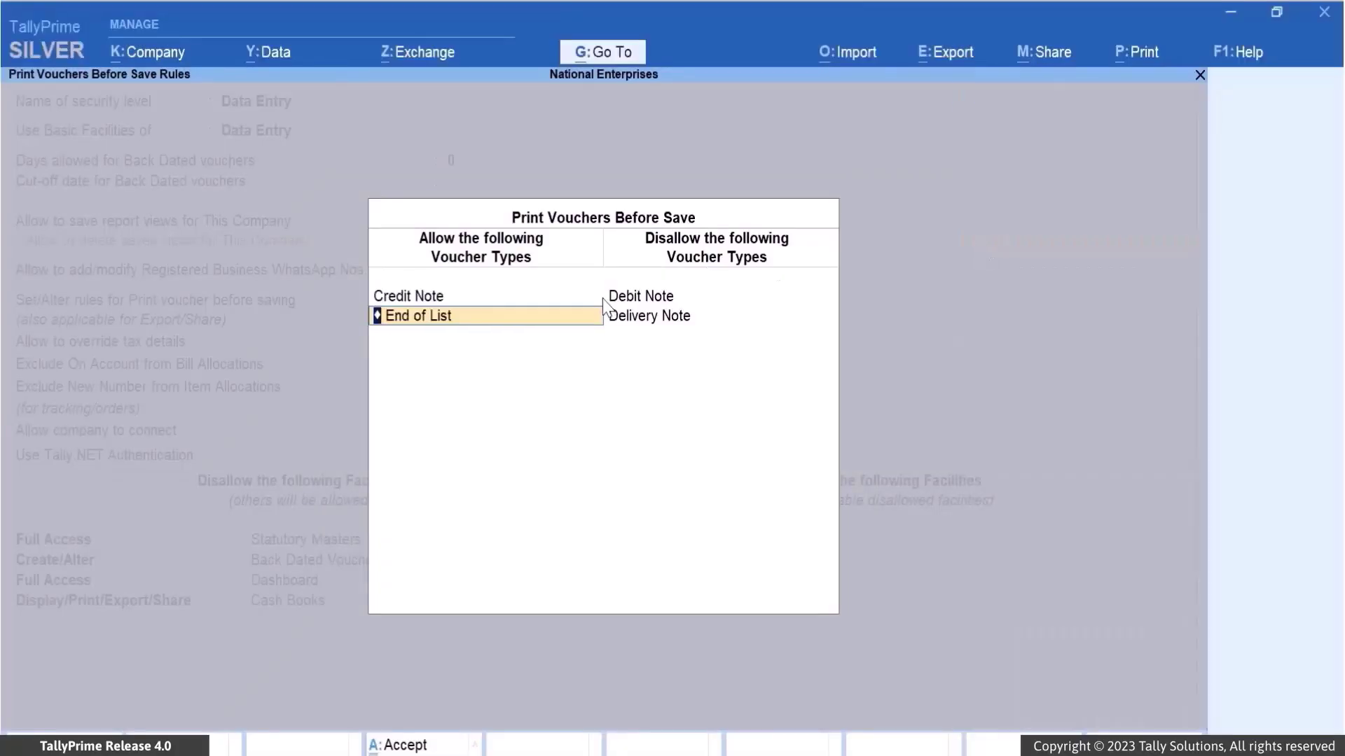
click(1000, 396)
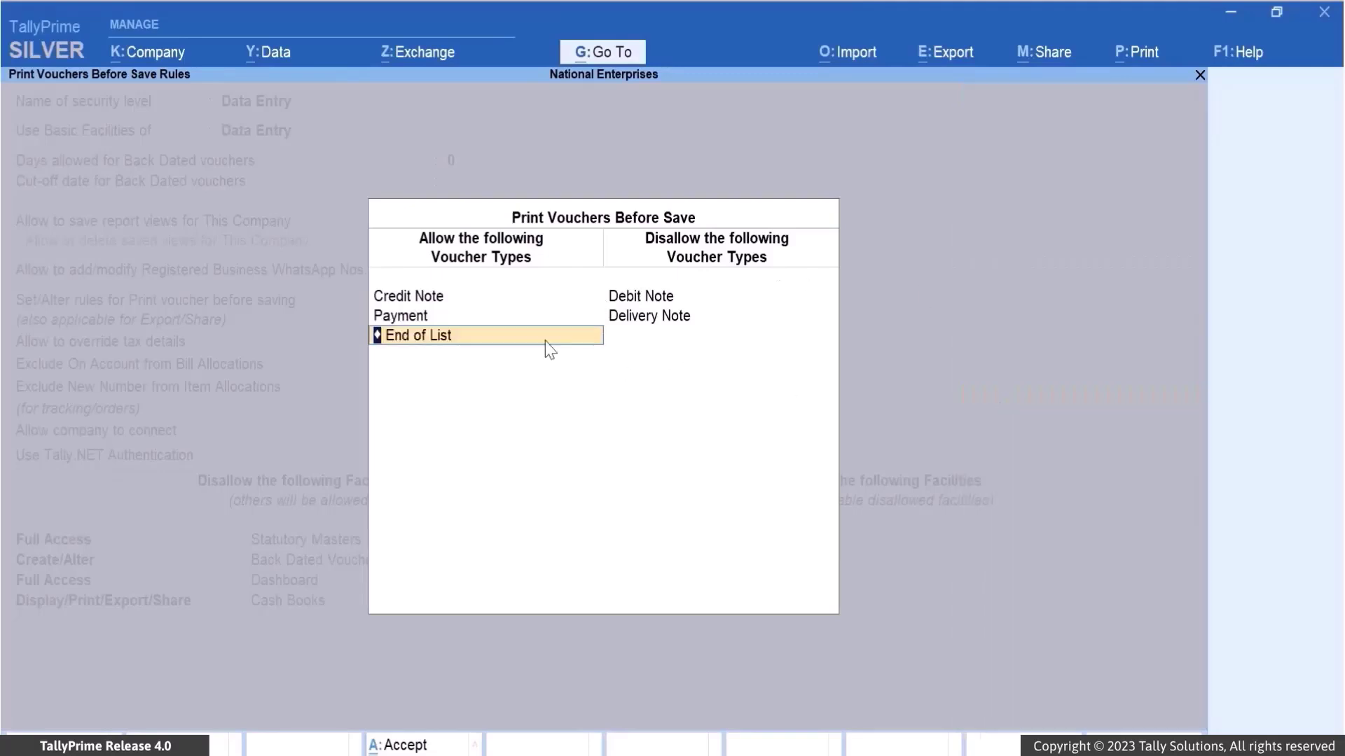
key(Return)
key(BackSpace)
click(997, 449)
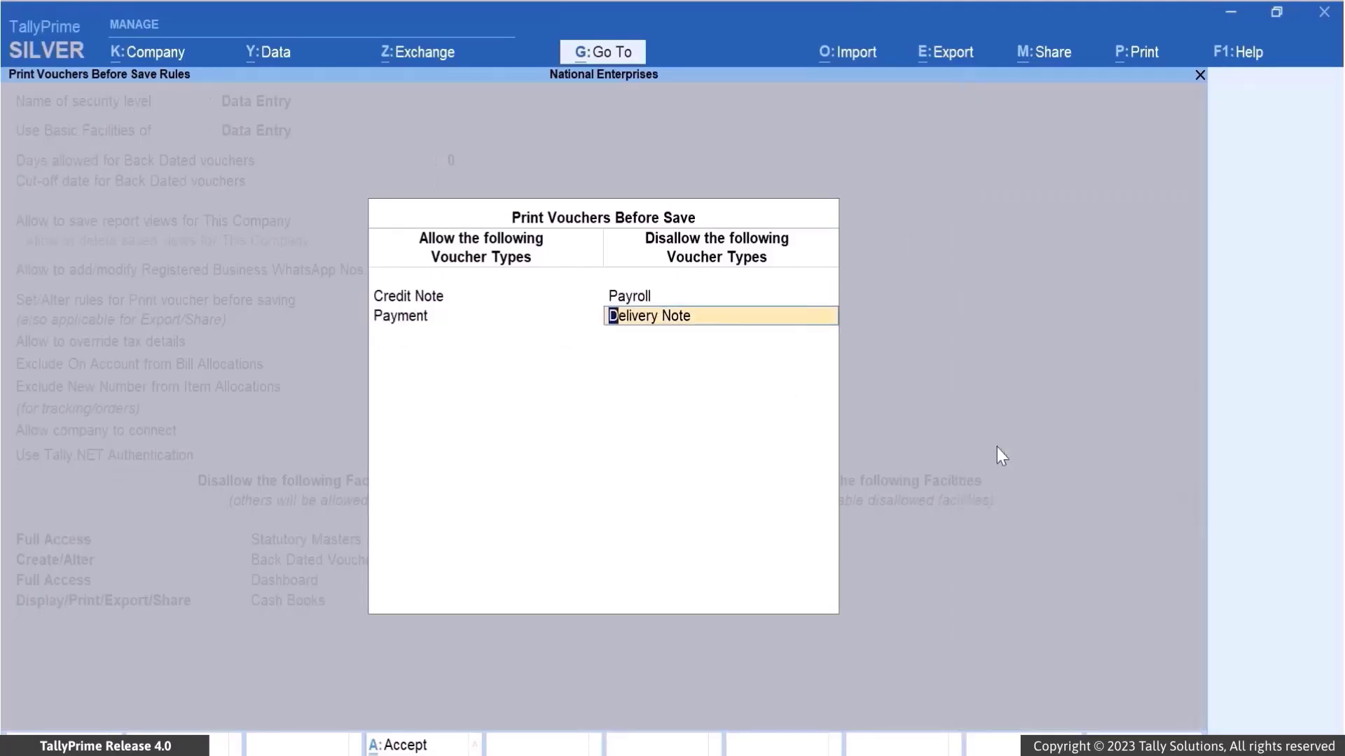
key(Return)
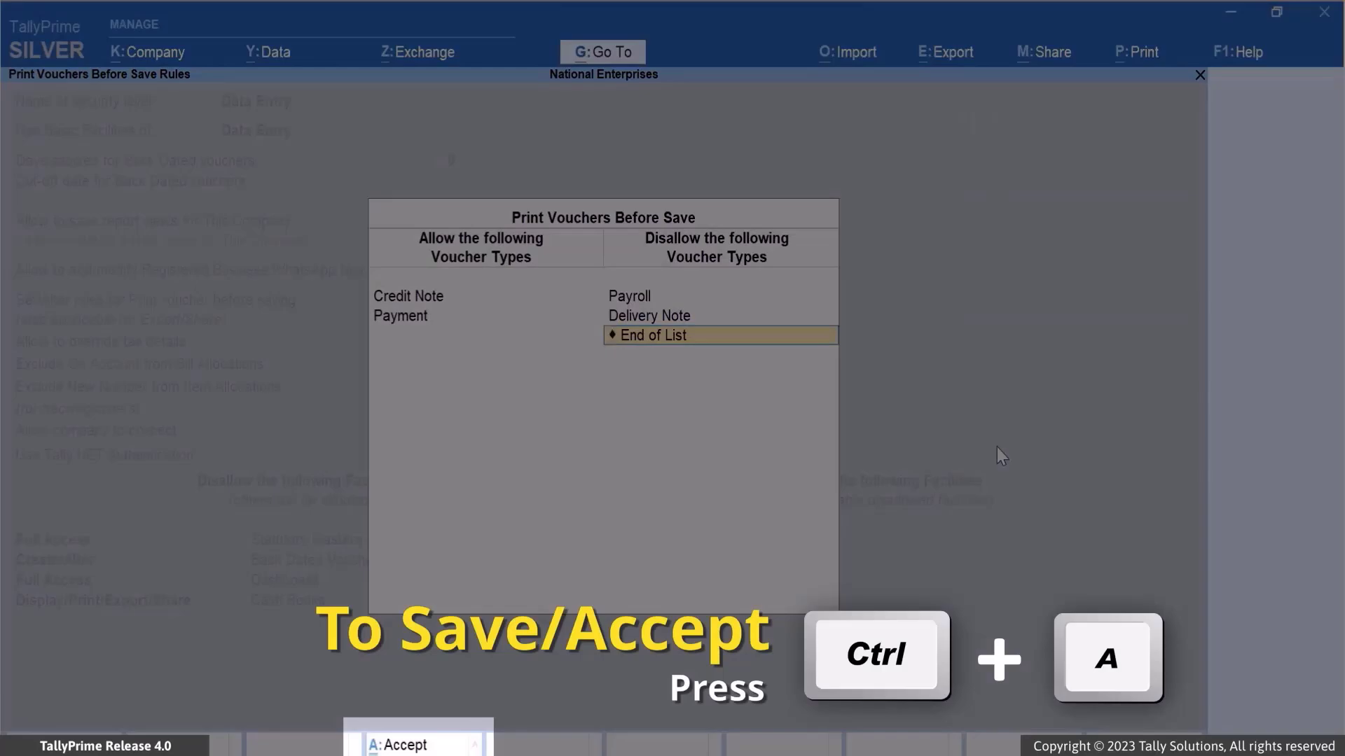
key(ctrl+a)
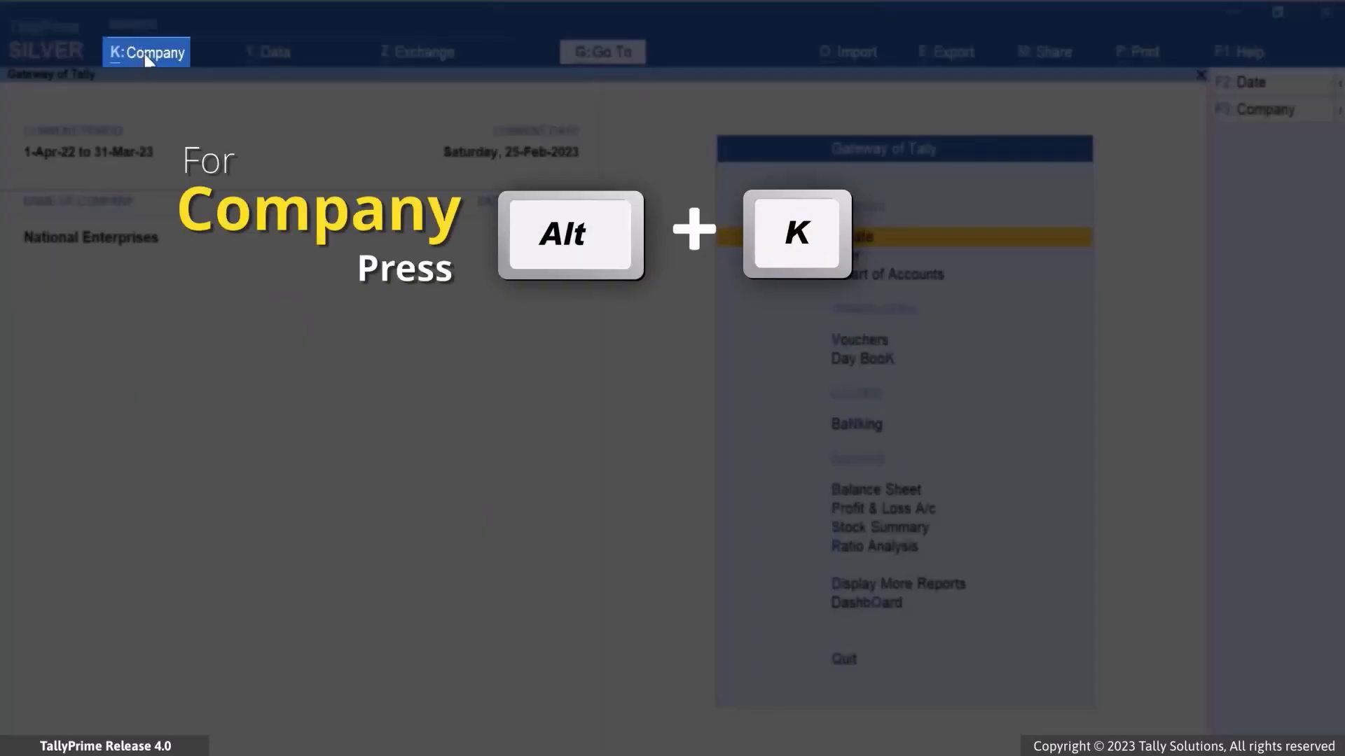
Disallow Display/Print/Export/Share access to Cash Books for the Data Entry user role, and save the security level
click(147, 55)
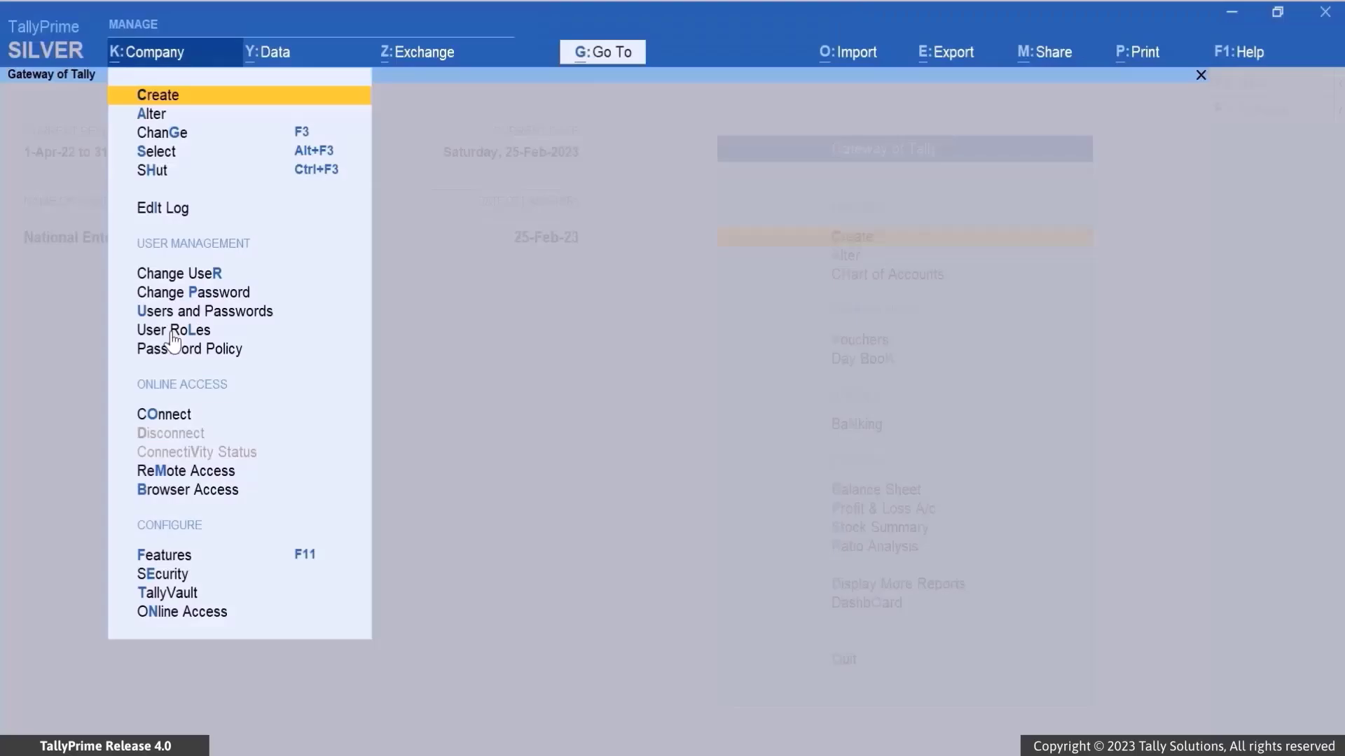
click(173, 334)
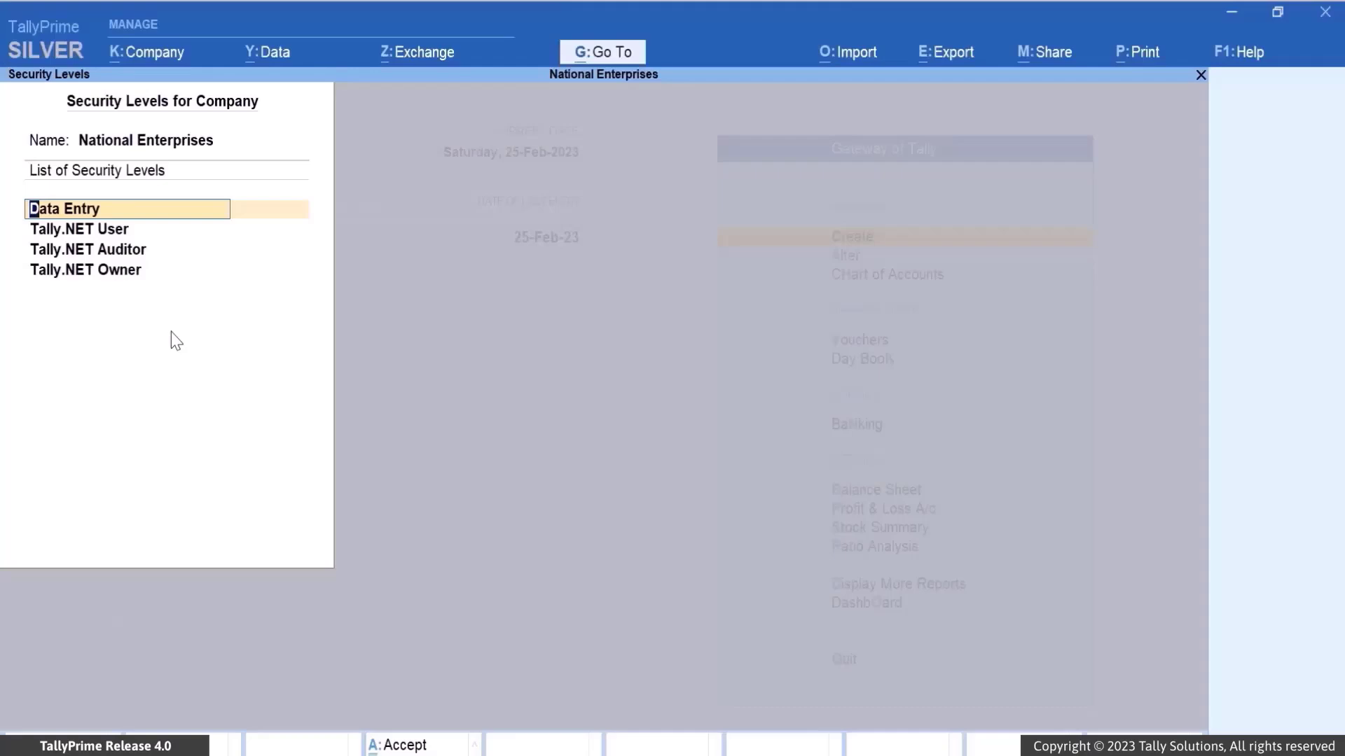
key(Return)
click(85, 587)
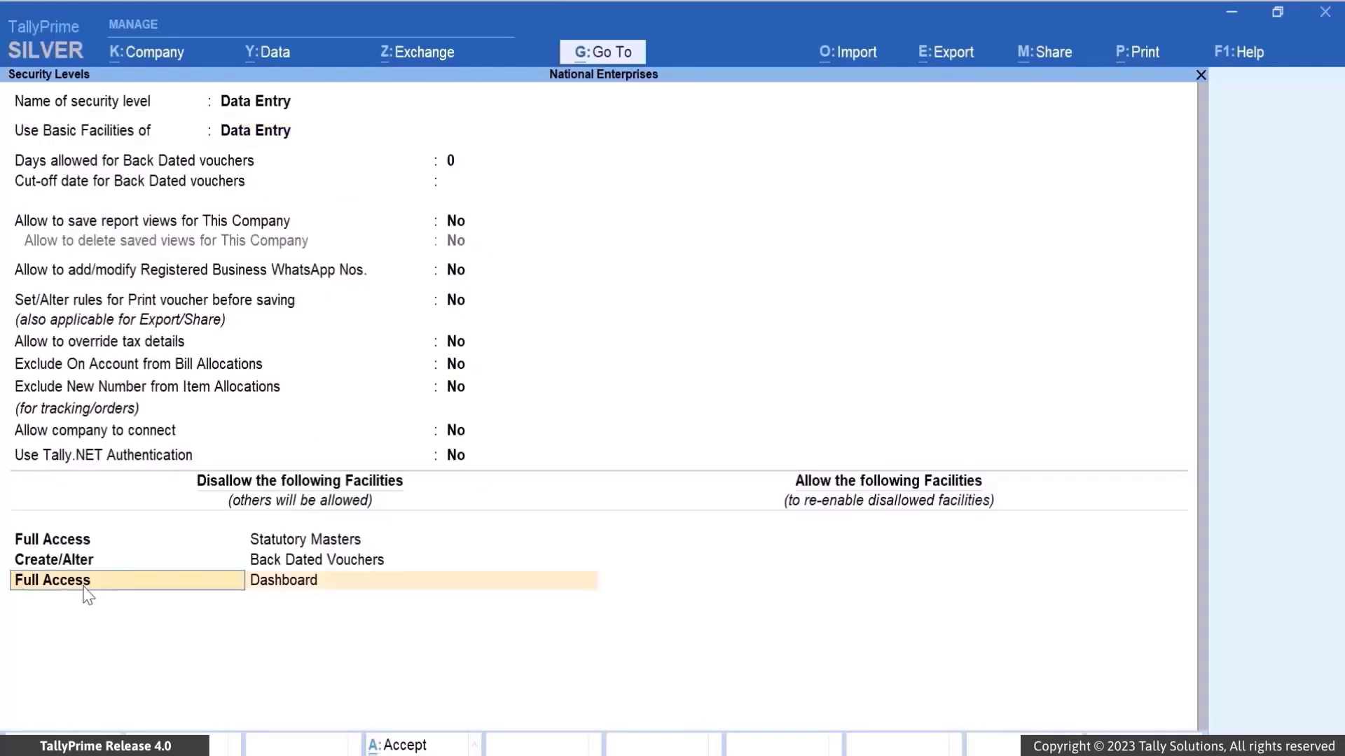
key(Return)
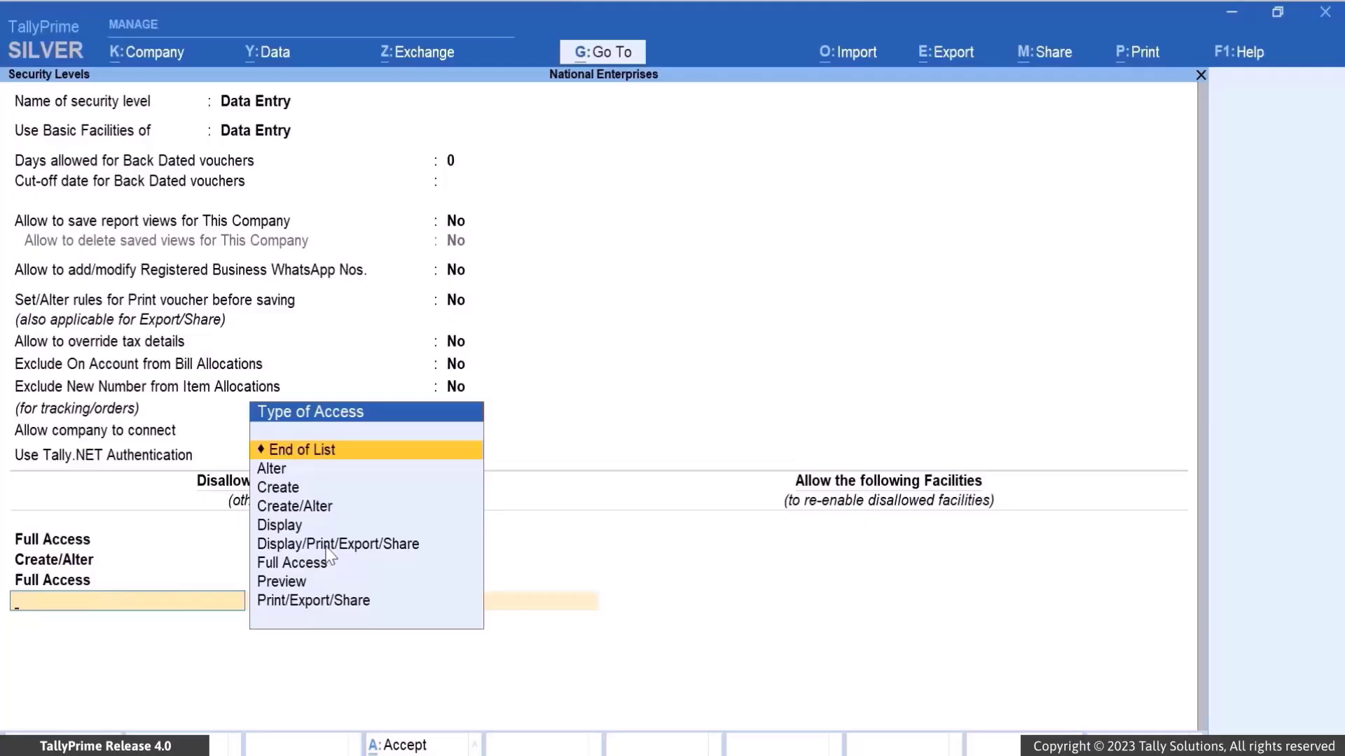
click(327, 546)
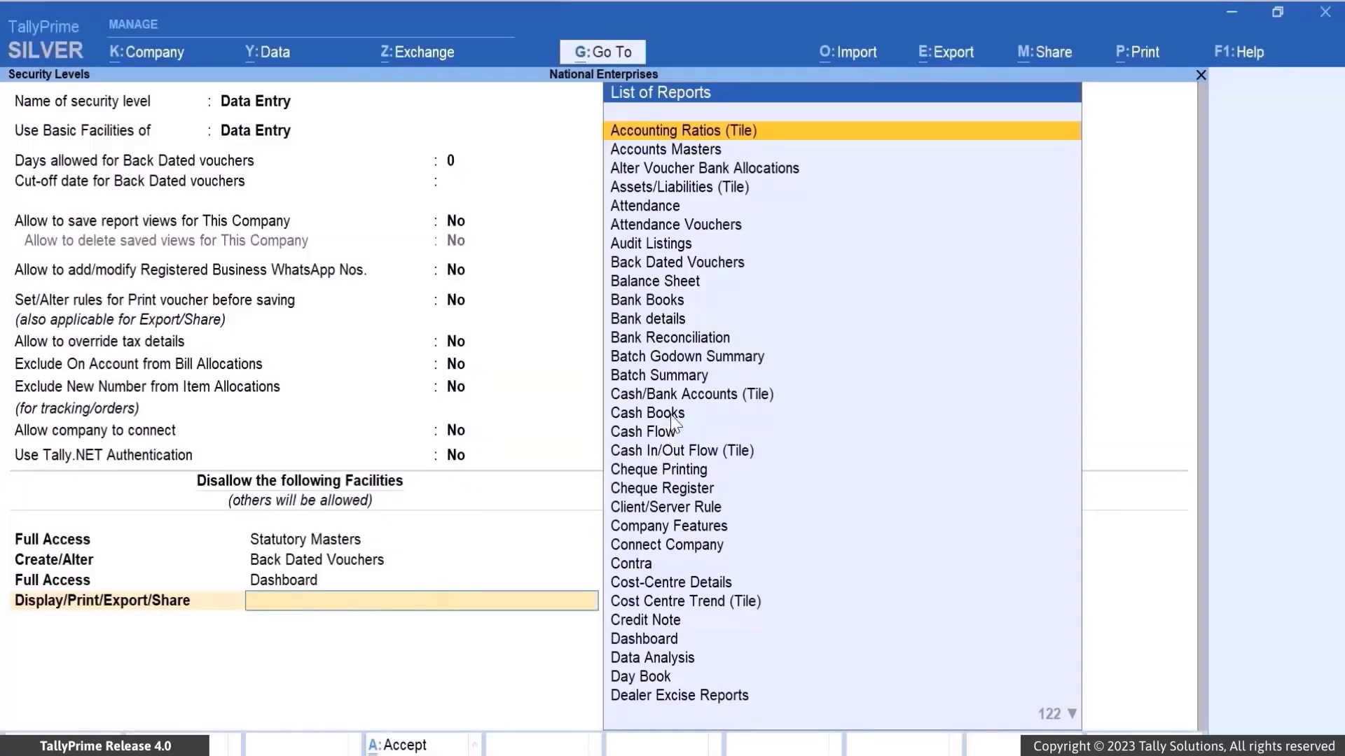
click(671, 417)
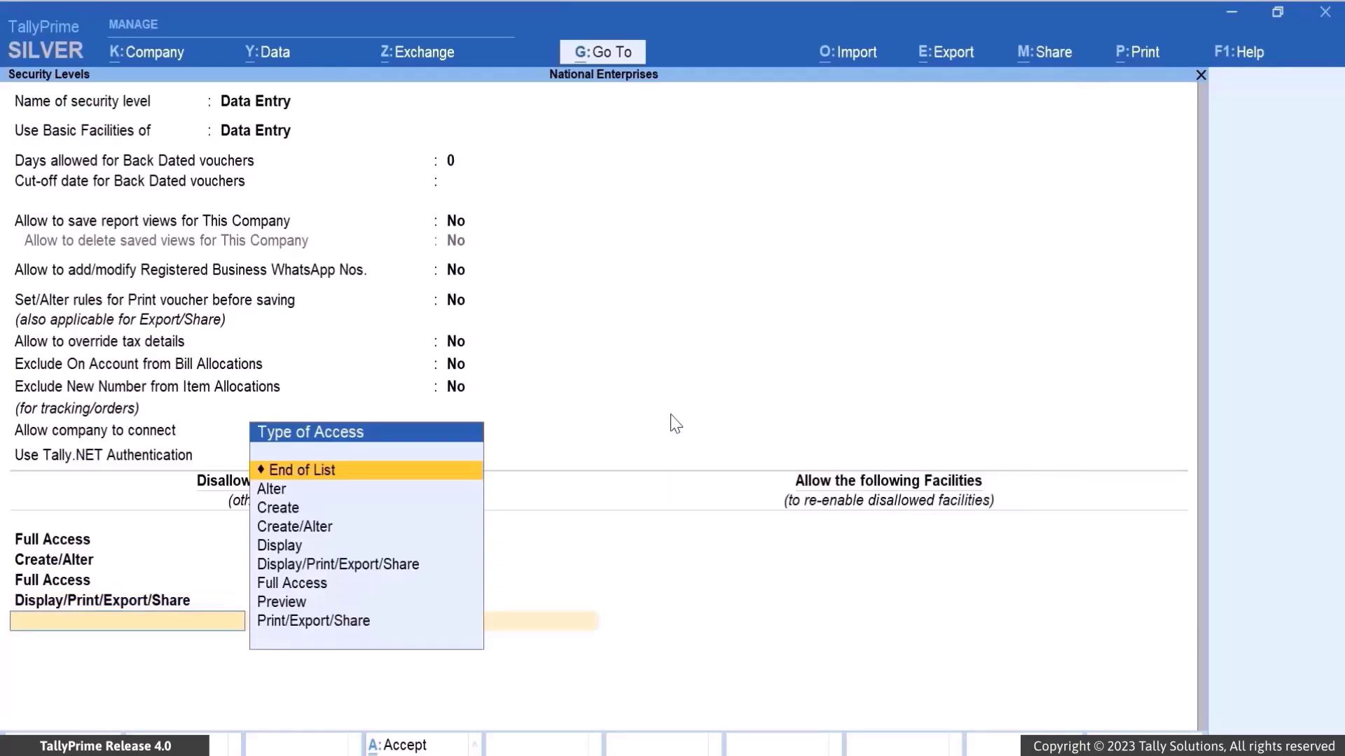
click(366, 483)
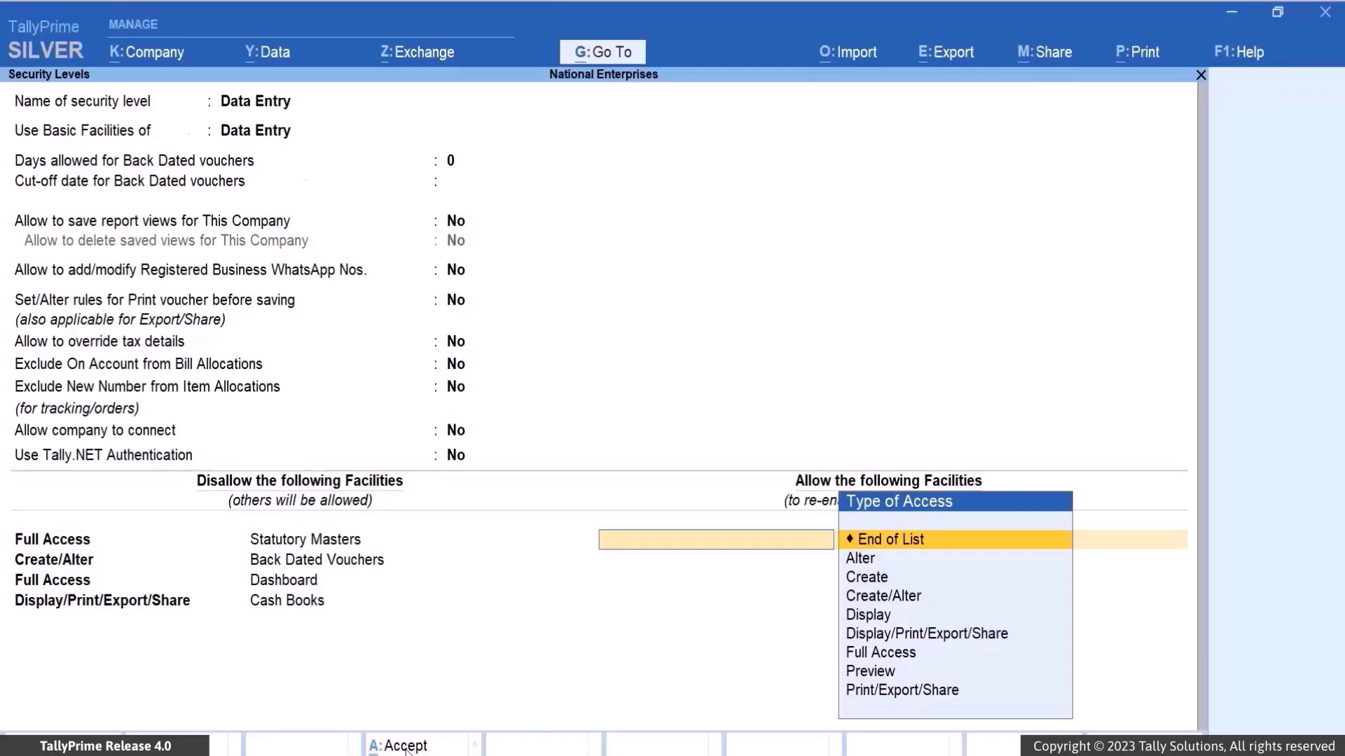
click(406, 748)
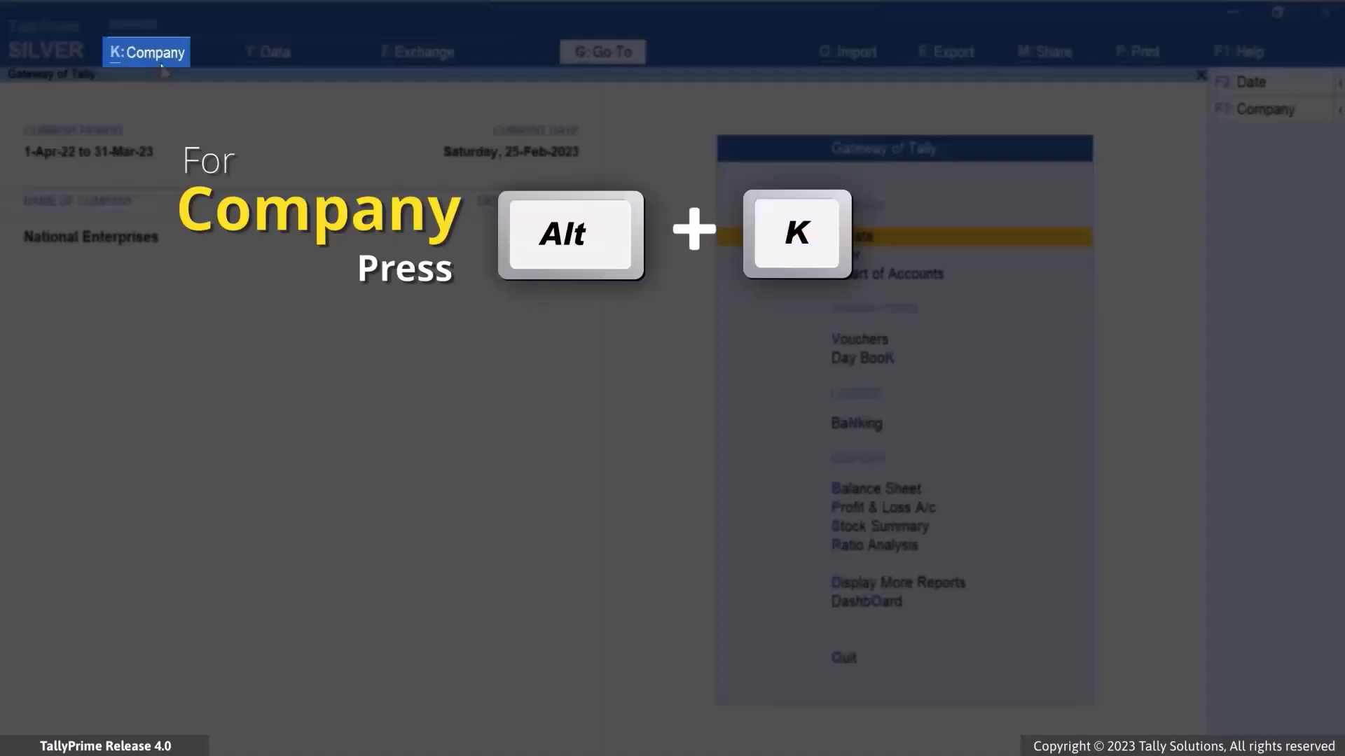
Set Disallow Registered Business WhatsApp Nos. to Yes in the configuration of the company's user list
click(161, 70)
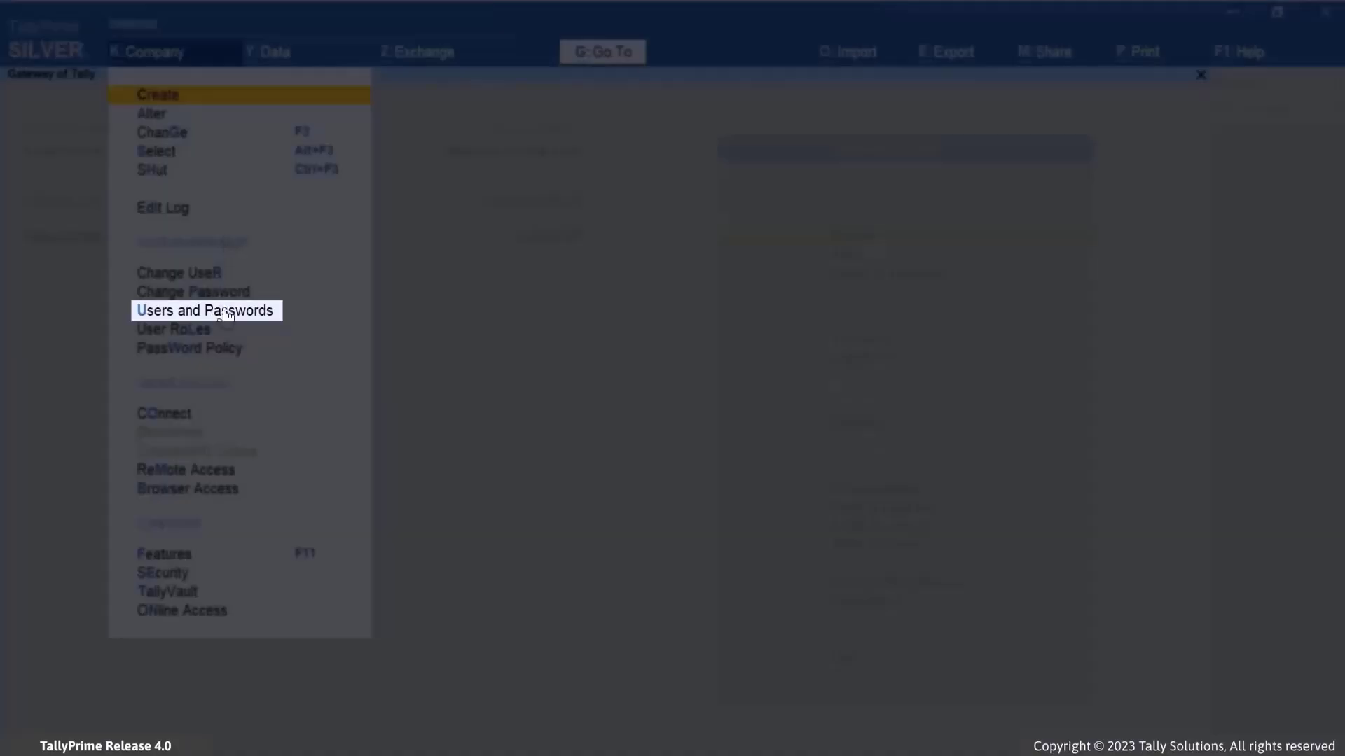
click(225, 314)
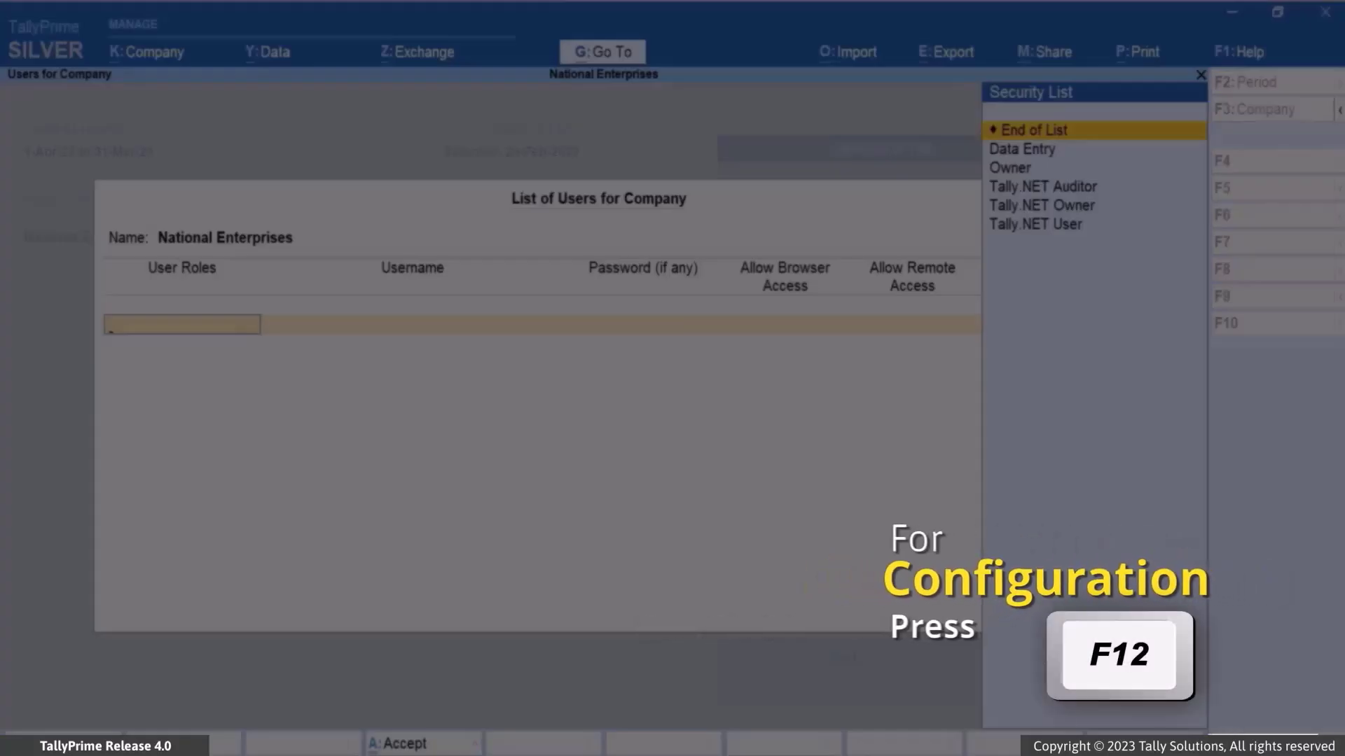
key(F12)
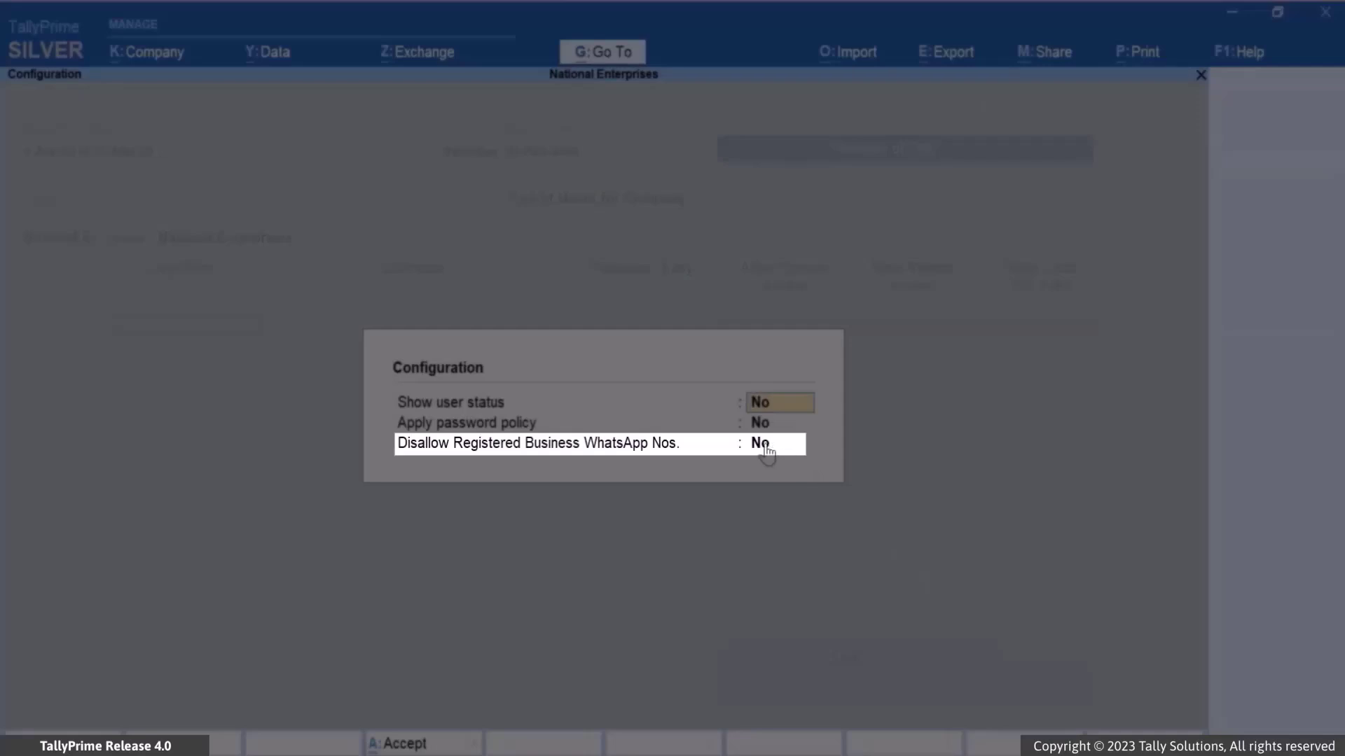
click(766, 449)
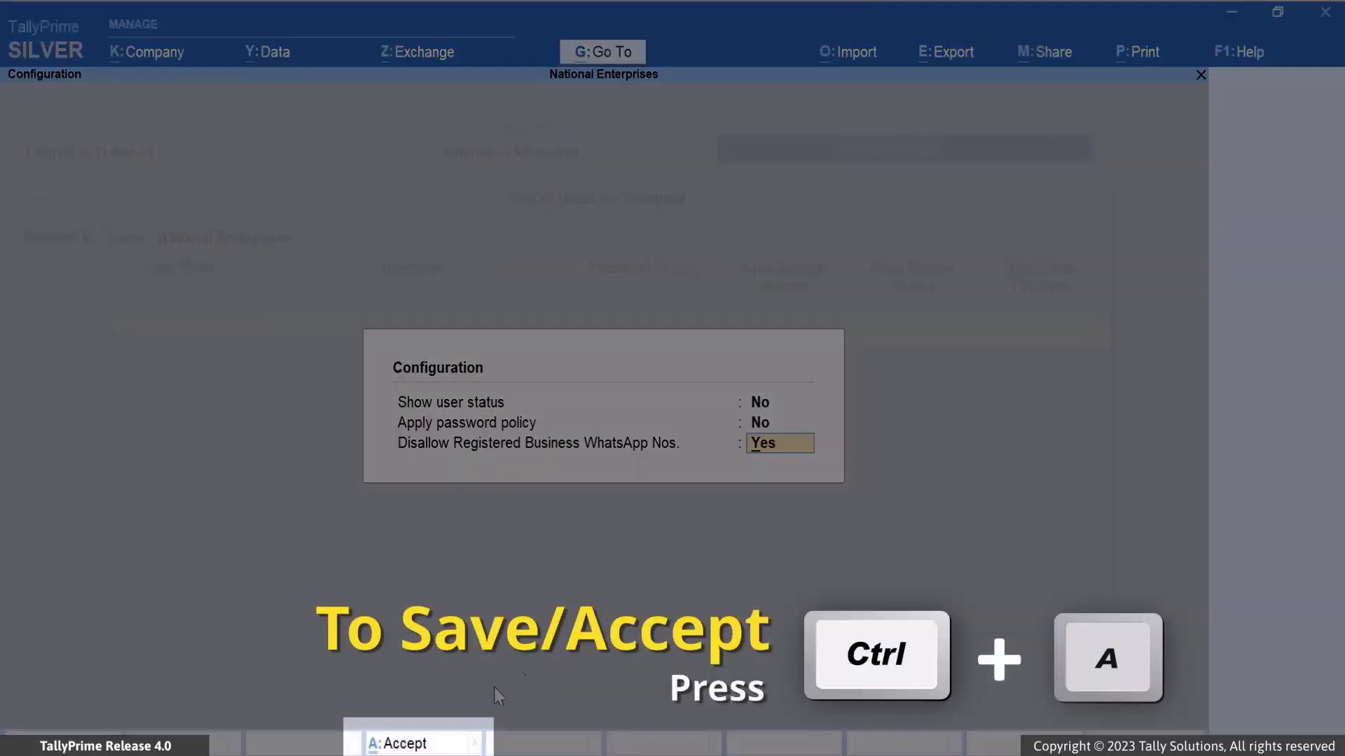
click(443, 746)
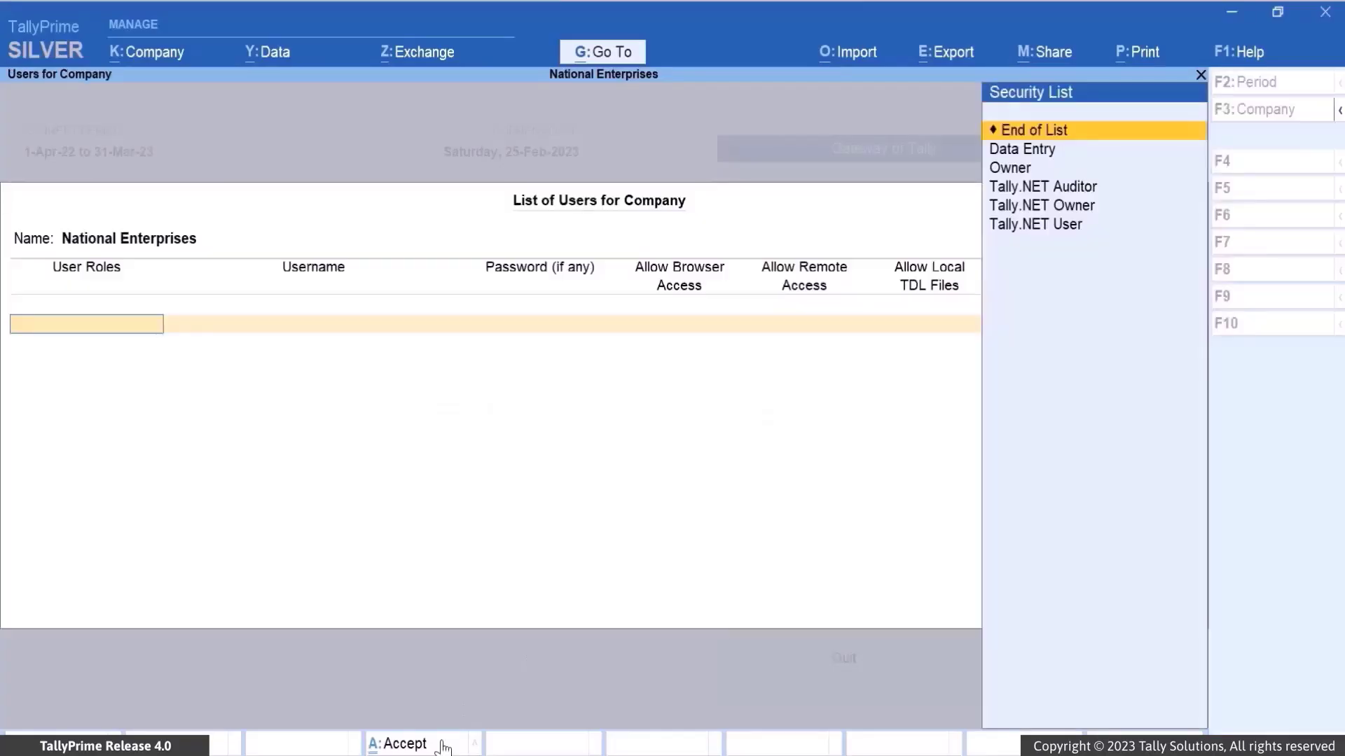
Add a company user with the Data Entry role, entering the user's name and the account password
click(1053, 151)
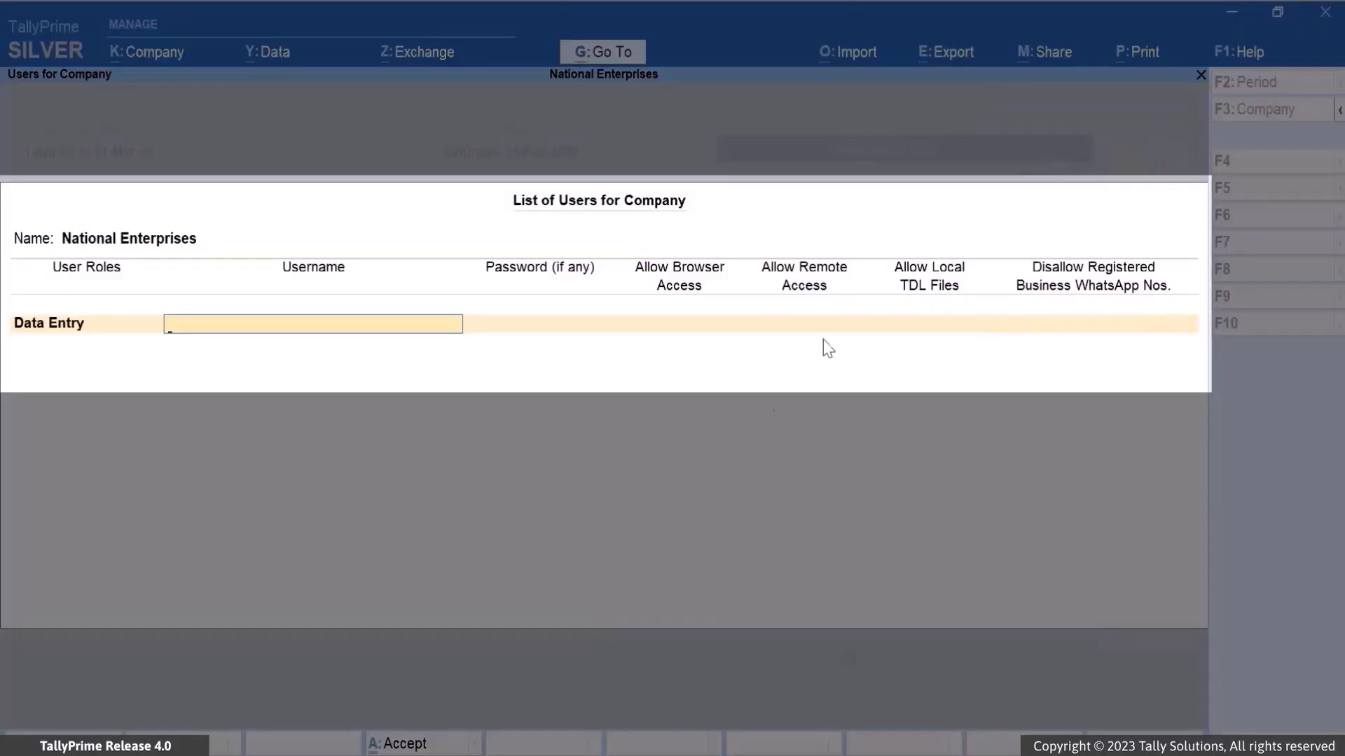
text(Ramesh)
key(Return)
text(****)
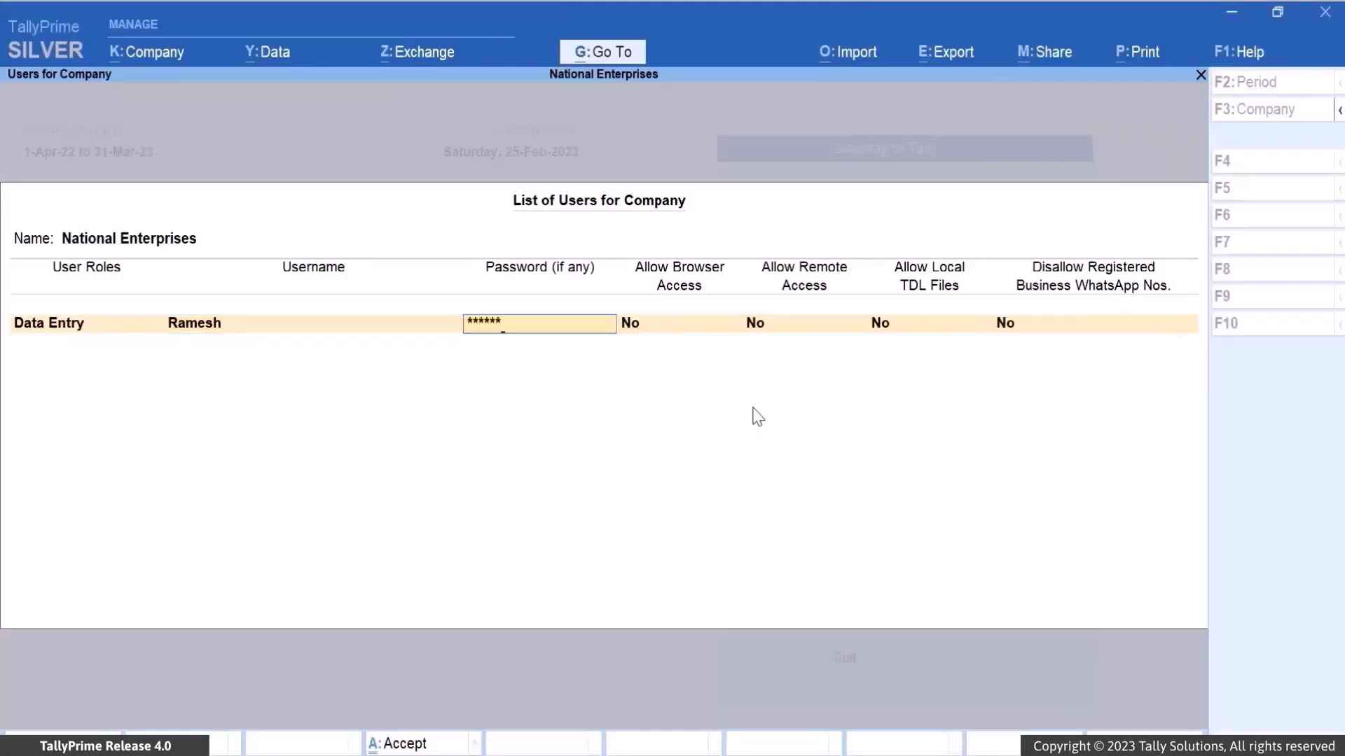
Disallow the Dream Enterprises and Raj Textiles and Co. WhatsApp numbers for the new Data Entry user, and save the user list
click(1016, 335)
key(y)
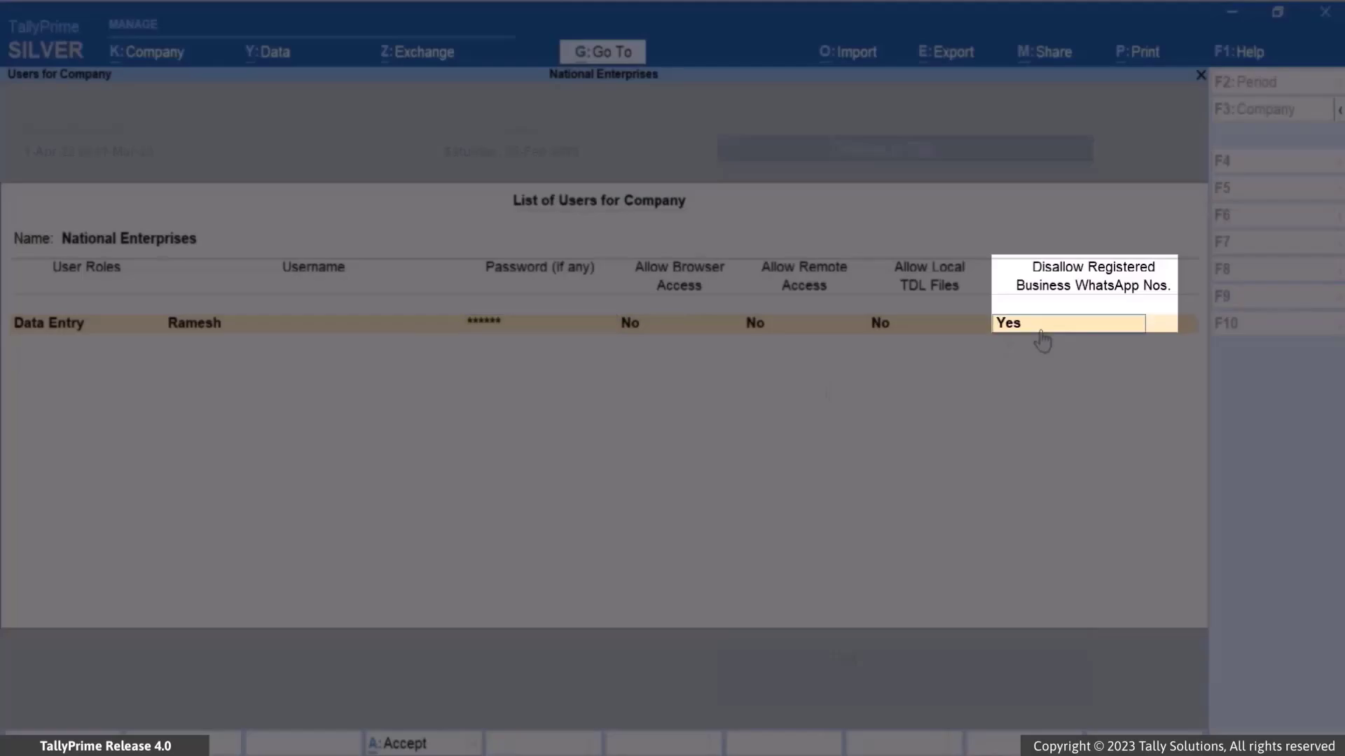
key(Return)
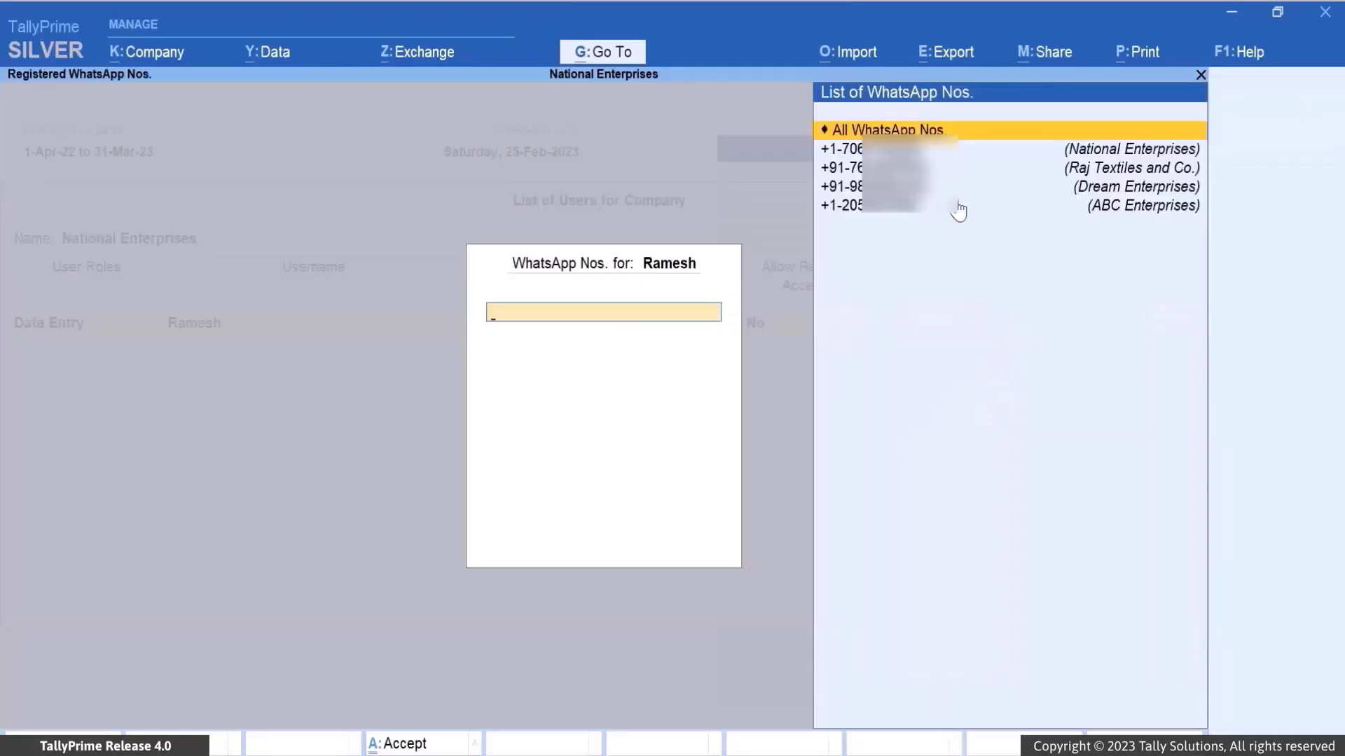
click(896, 187)
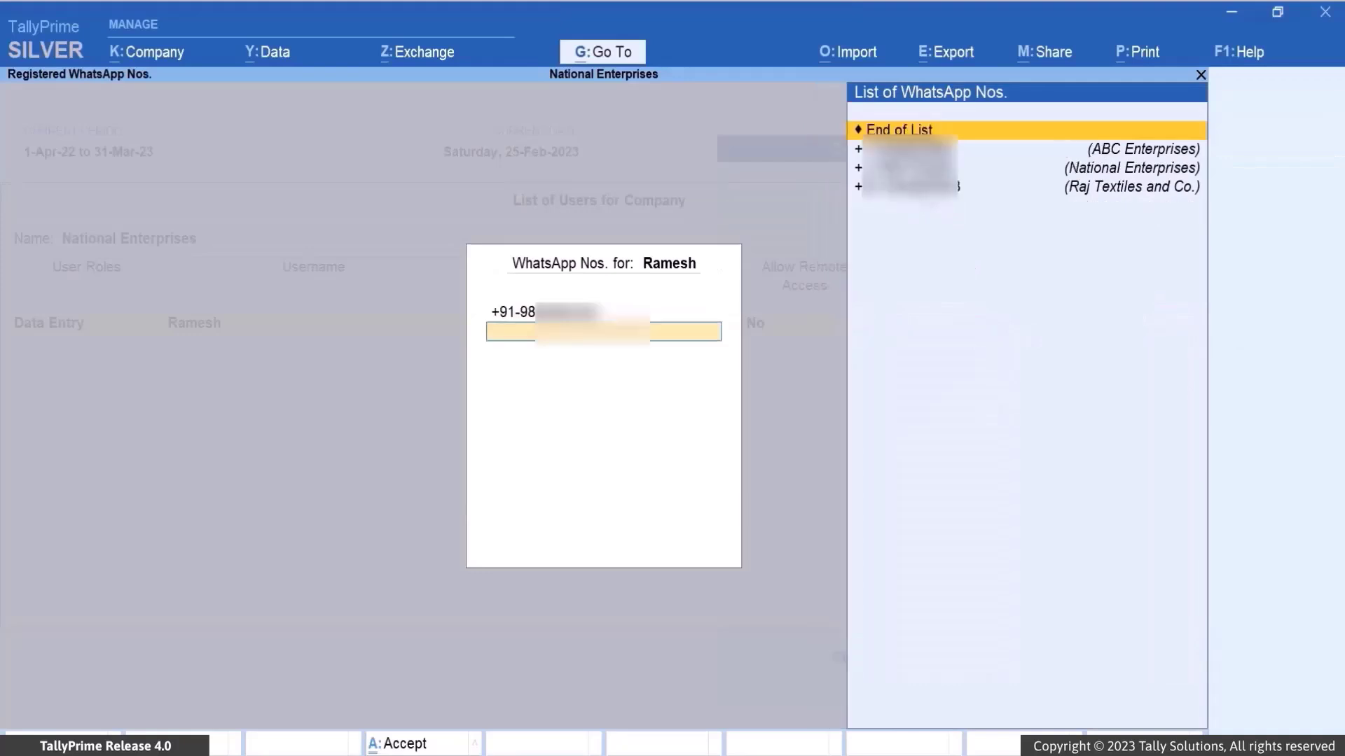
click(896, 186)
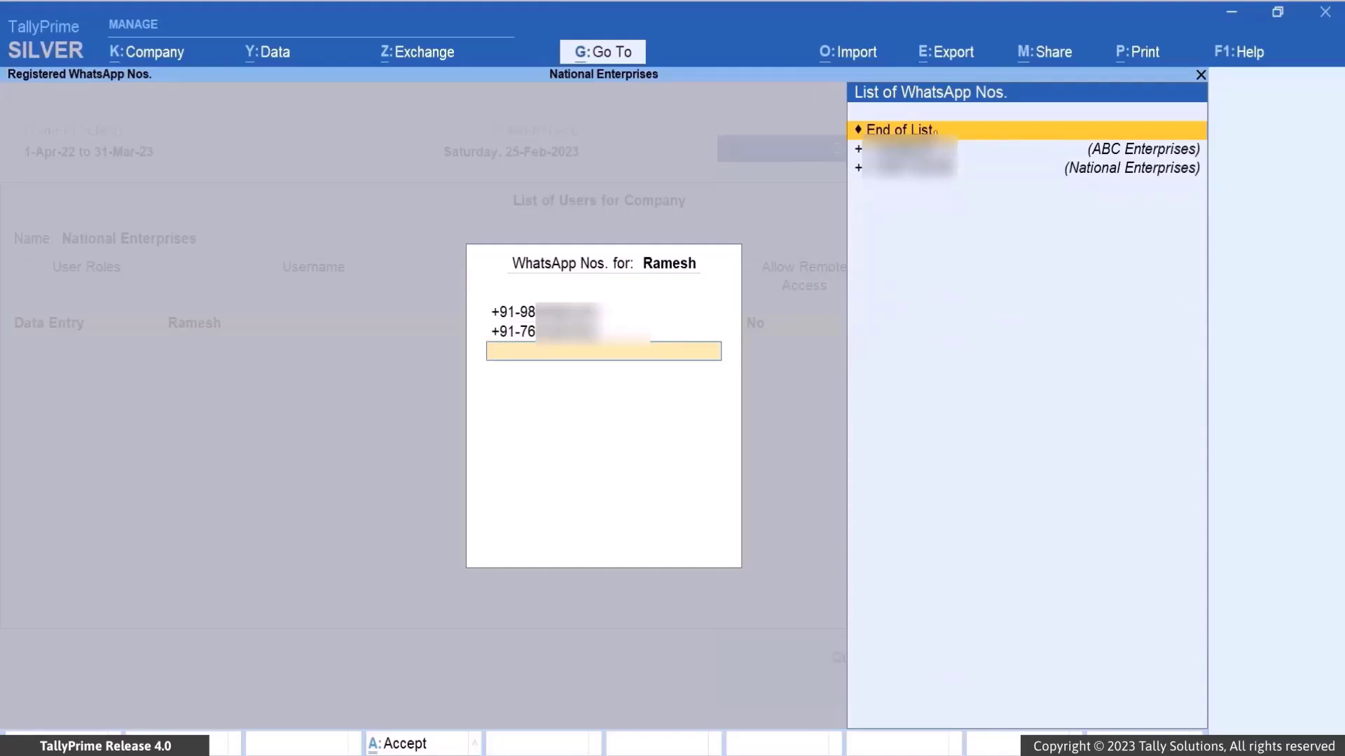
click(935, 130)
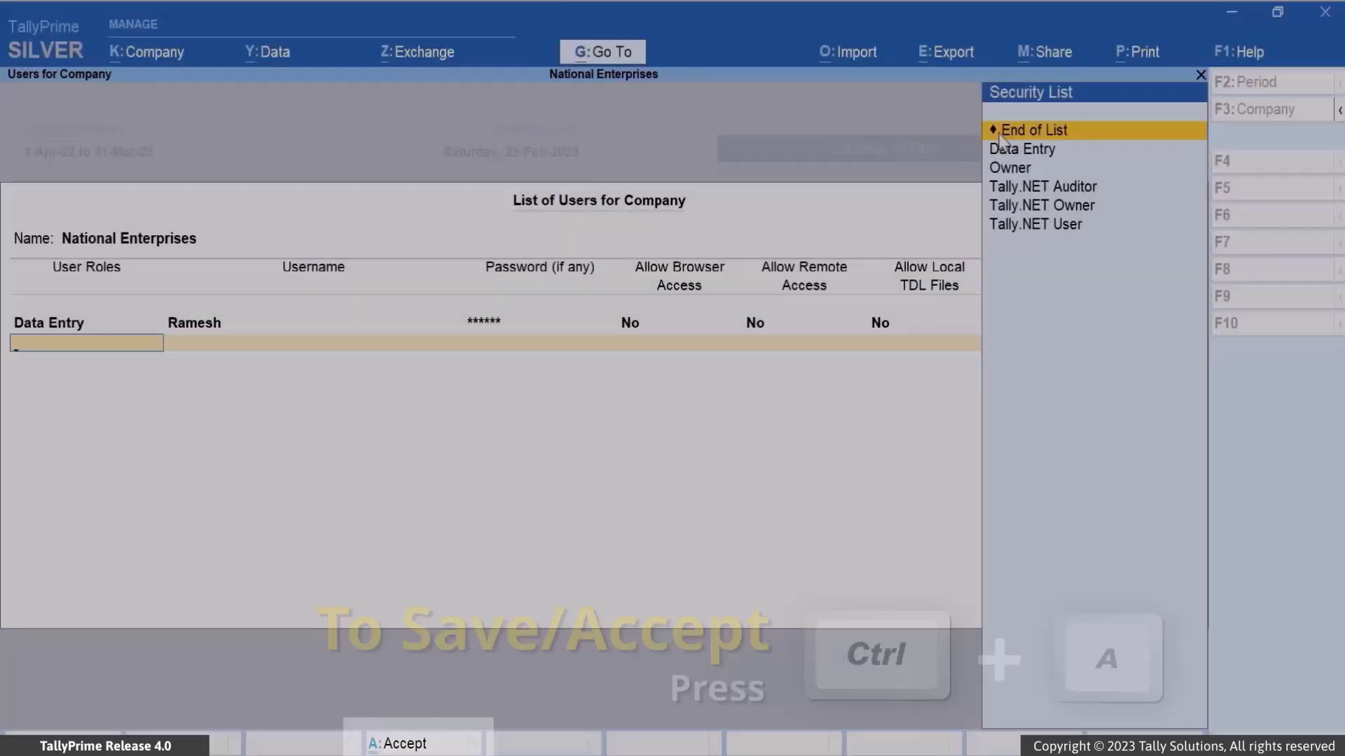
key(ctrl+a)
click(1121, 614)
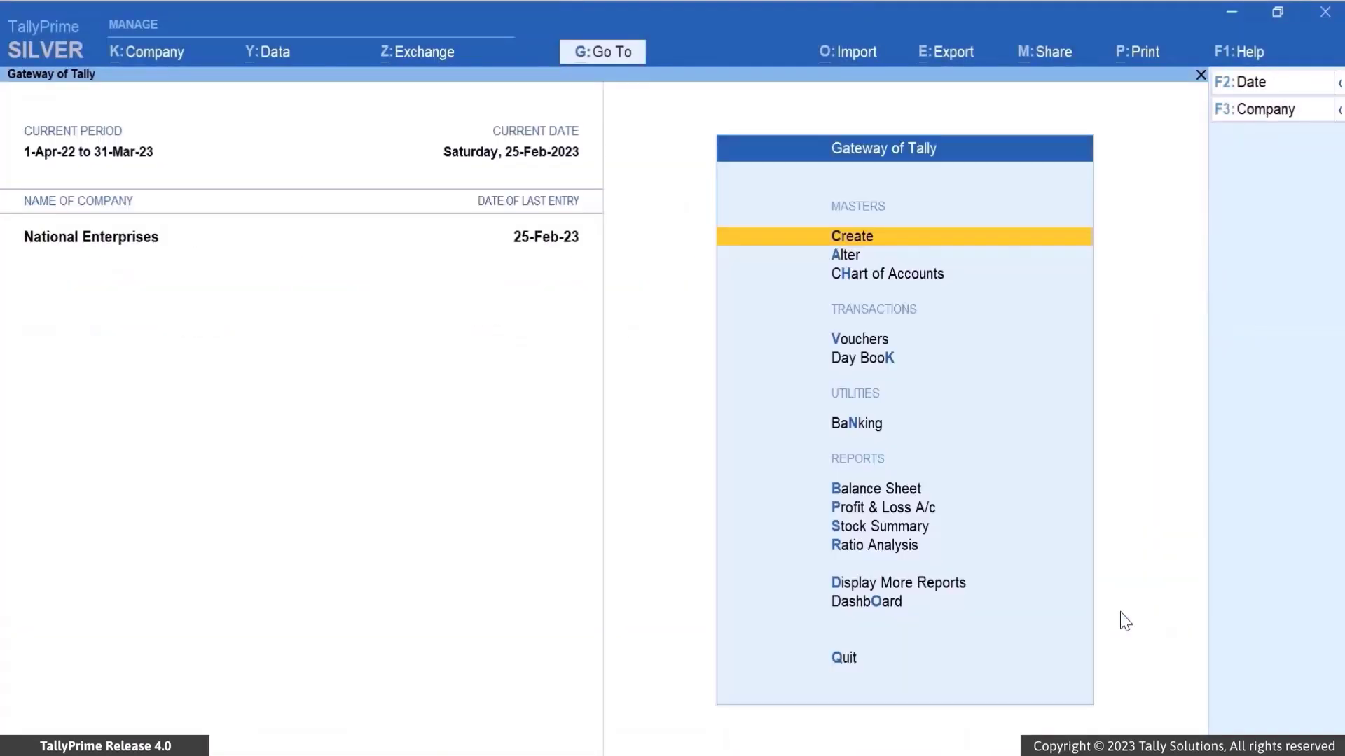